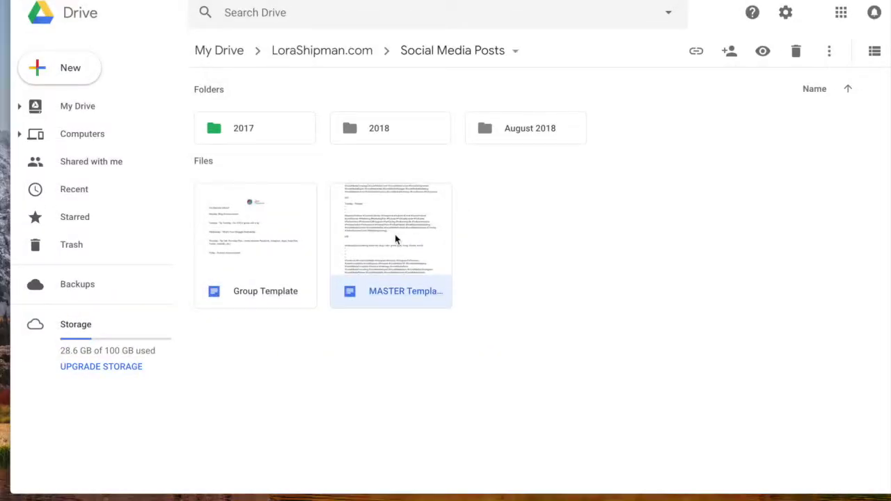
Open the MASTER Template document from the Social Media Posts folder and skim its weekday post sections.
double_click(394, 239)
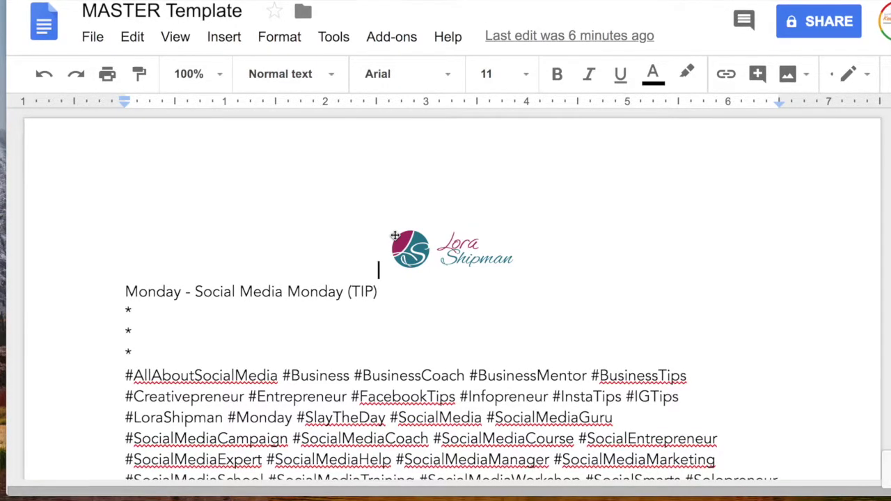
scroll(395, 235, "down", 2)
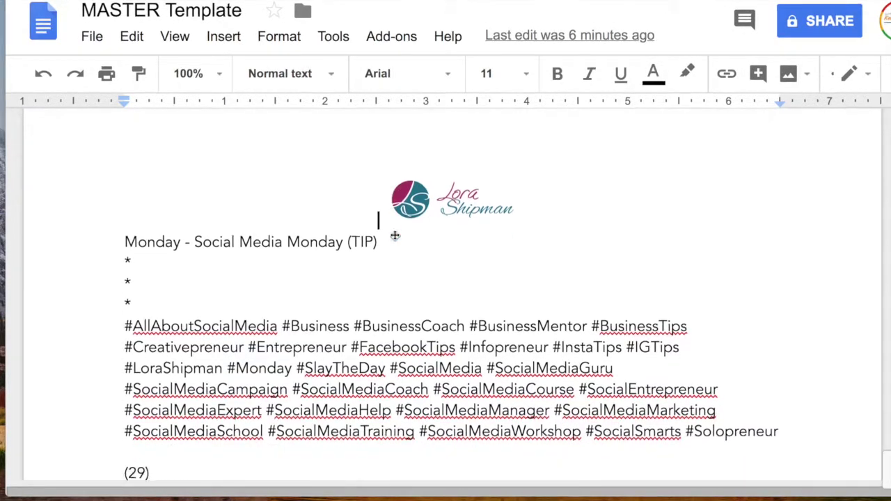
scroll(342, 324, "down", 5)
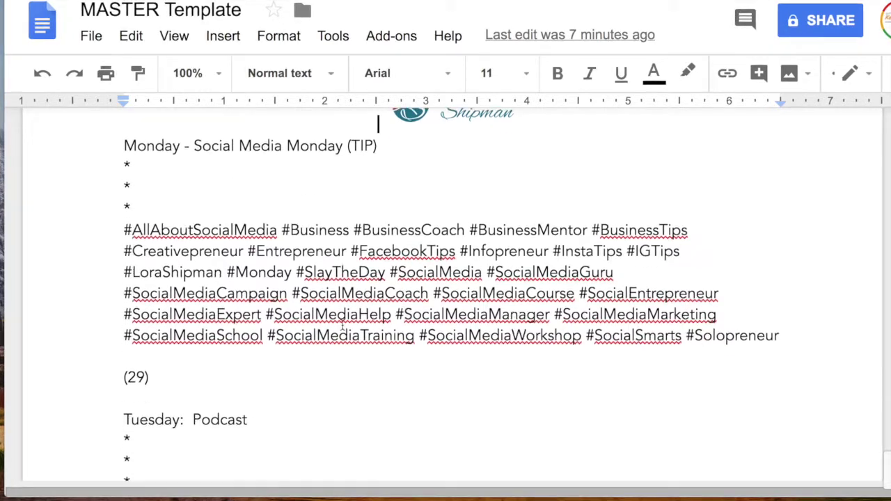
scroll(342, 325, "down", 6)
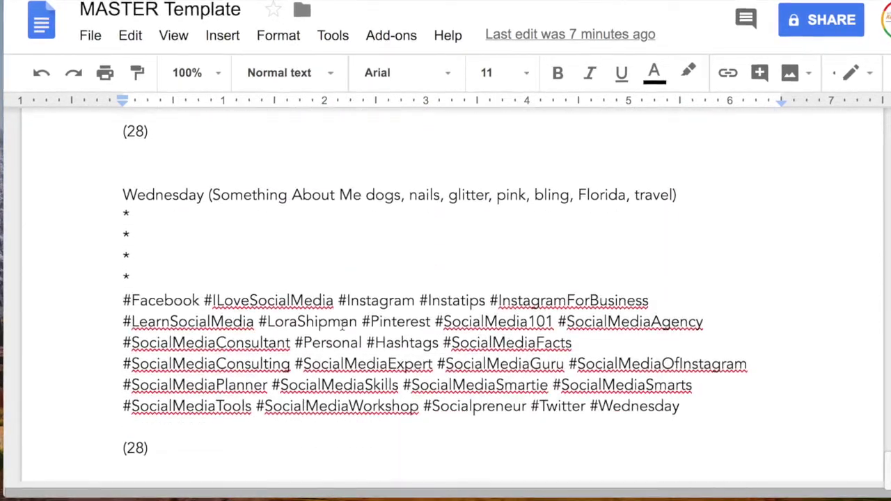
scroll(341, 325, "down", 5)
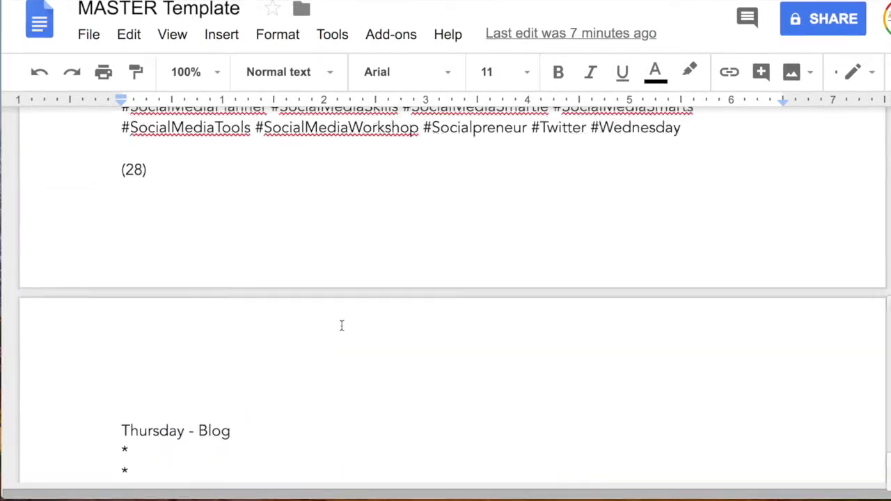
scroll(341, 325, "up", 12)
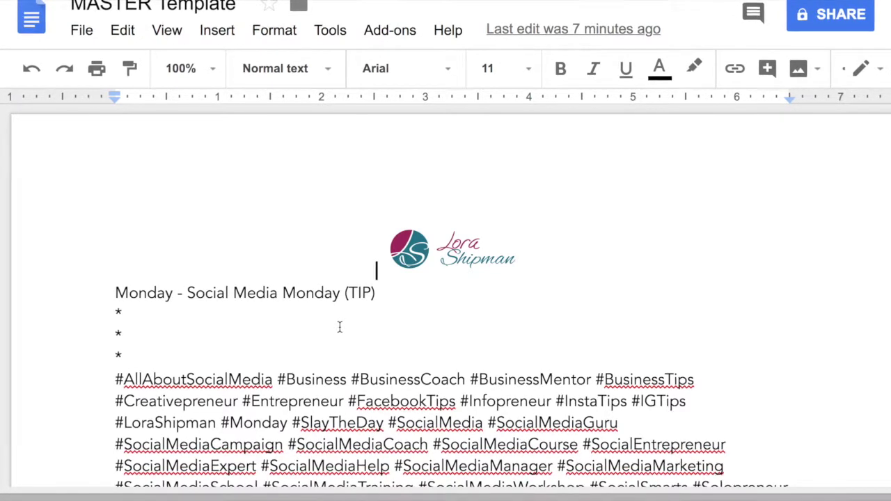
Examine the Monday, Tuesday and Wednesday sections of the template, including their themes, caption placeholders and hashtag lists.
scroll(340, 327, "down", 1)
scroll(339, 327, "down", 2)
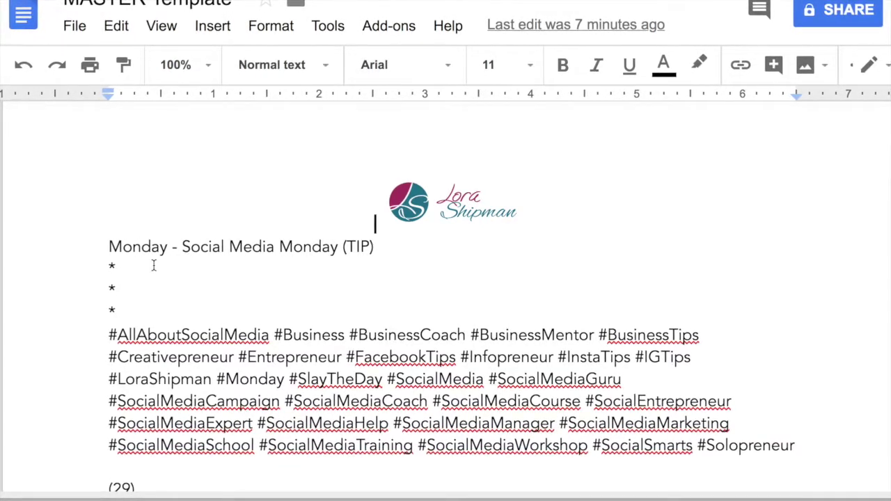
left_click(357, 270)
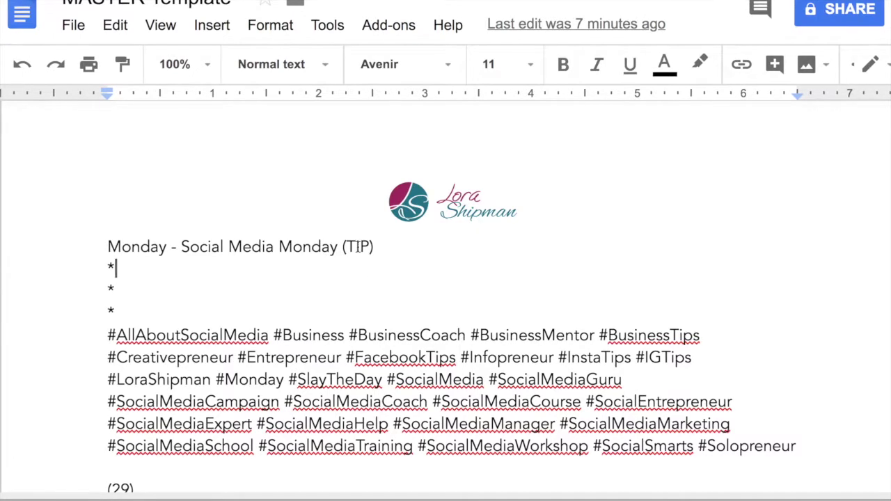
left_click(271, 280)
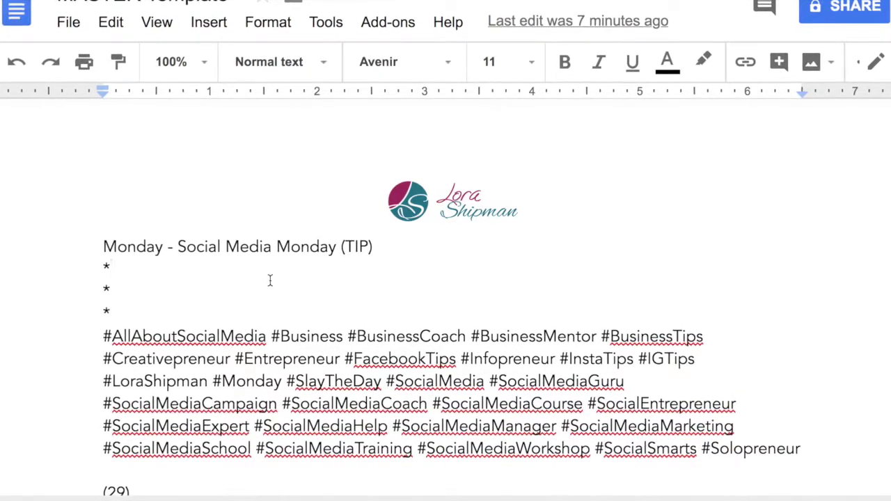
scroll(270, 280, "down", 6)
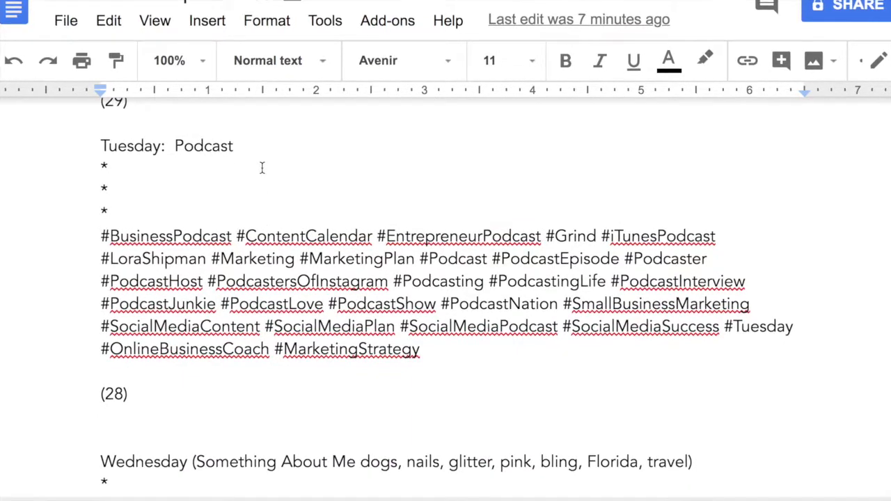
scroll(245, 253, "down", 2)
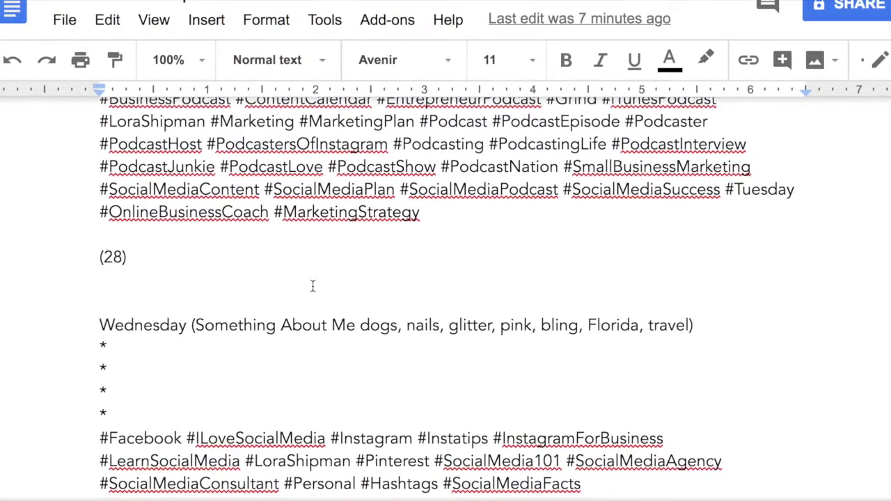
scroll(255, 351, "down", 1)
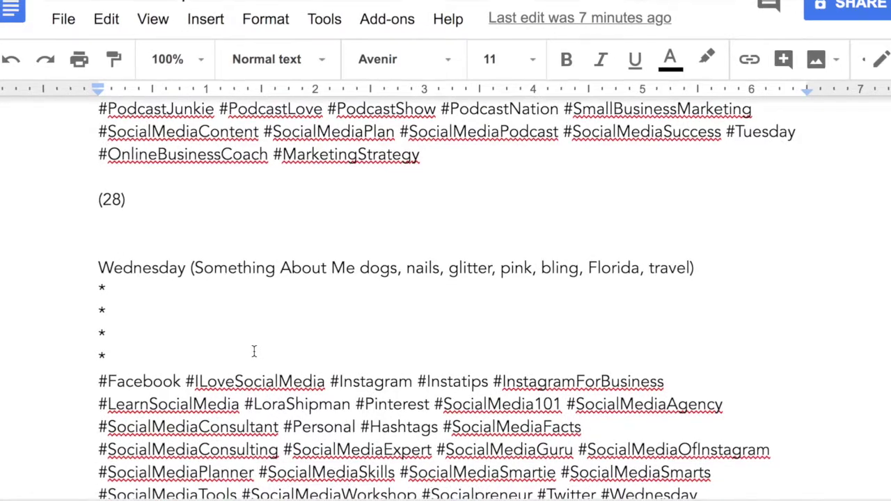
scroll(253, 350, "down", 4)
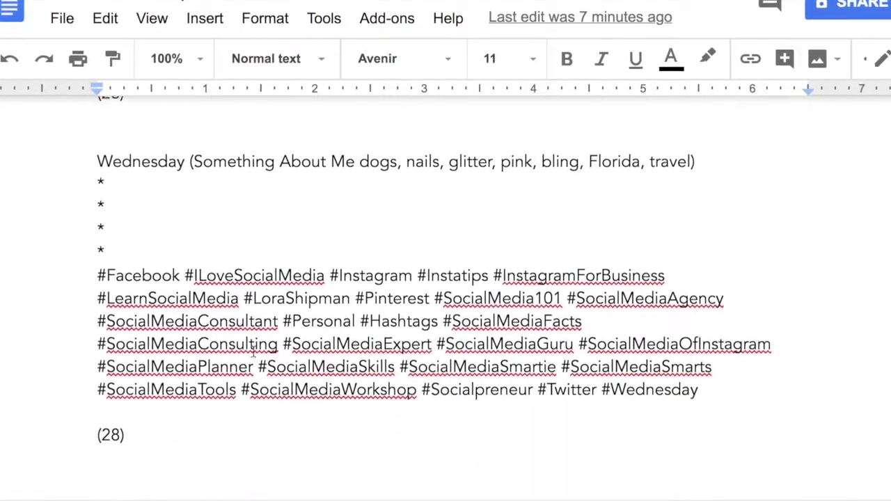
Review the template's Thursday through Sunday sections with their post themes and hashtags, down to the IG Stories heading.
scroll(253, 352, "down", 5)
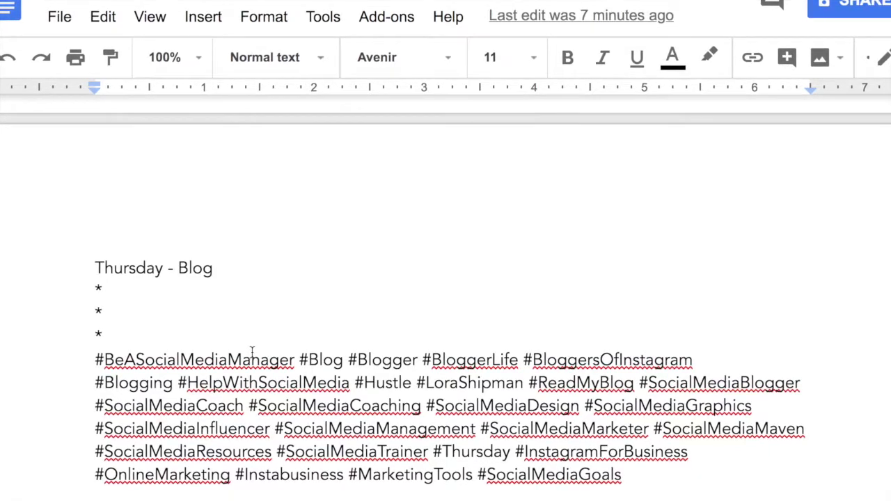
scroll(251, 351, "down", 5)
scroll(252, 351, "down", 1)
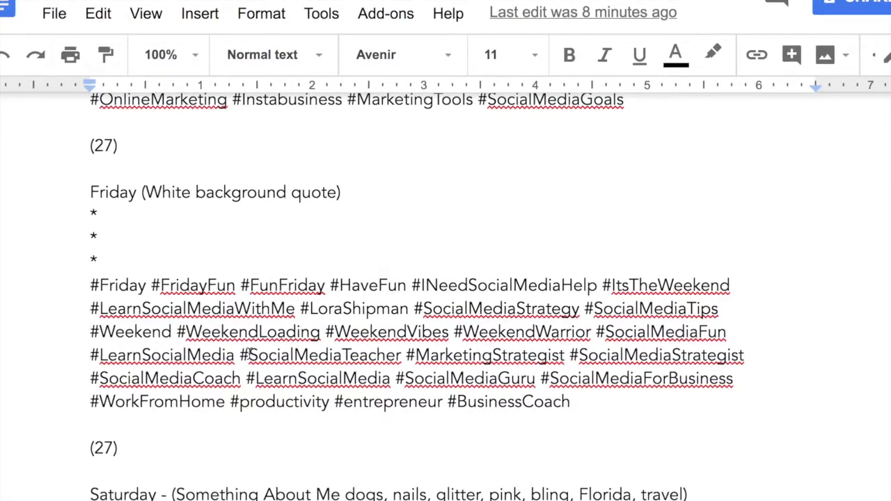
scroll(248, 350, "down", 2)
scroll(234, 447, "down", 2)
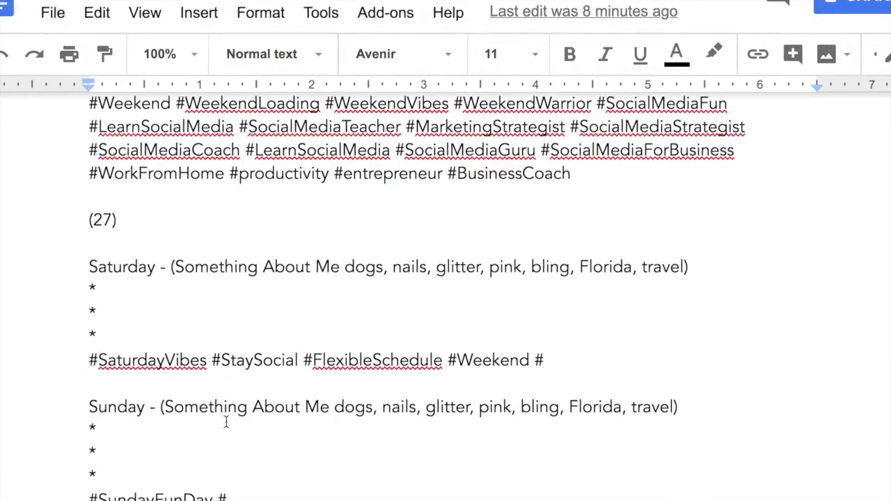
scroll(288, 349, "down", 3)
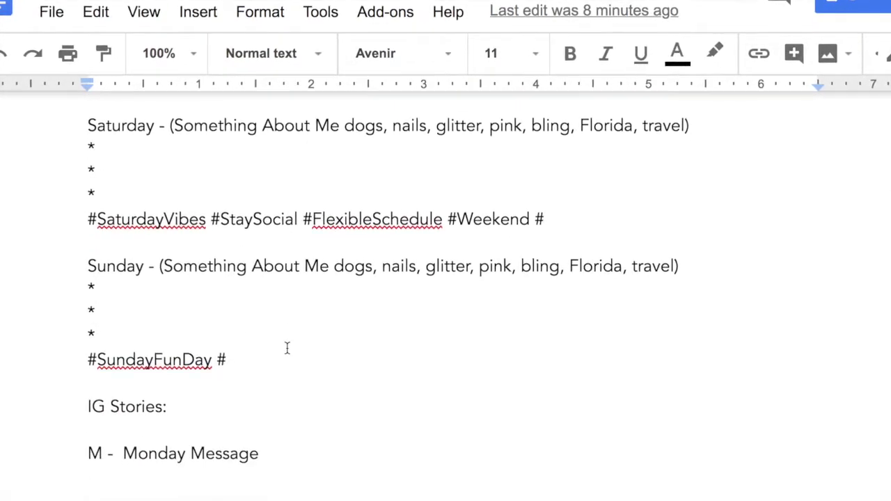
scroll(286, 348, "up", 20)
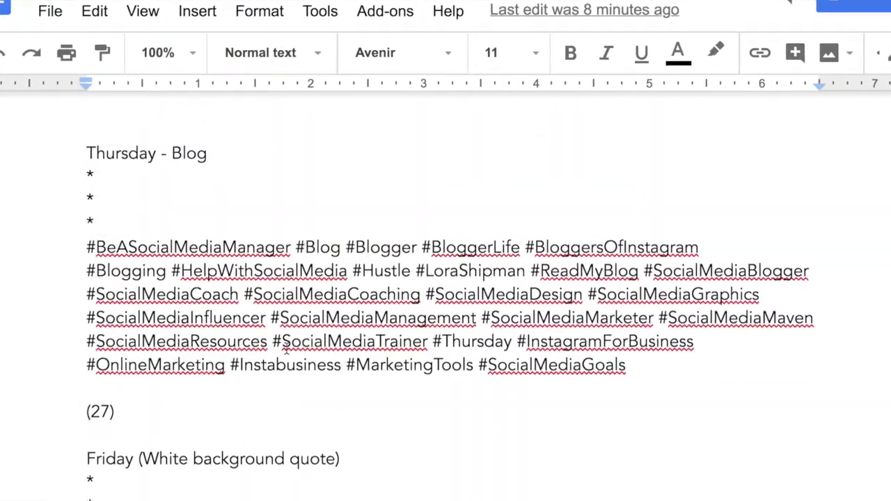
scroll(286, 350, "up", 6)
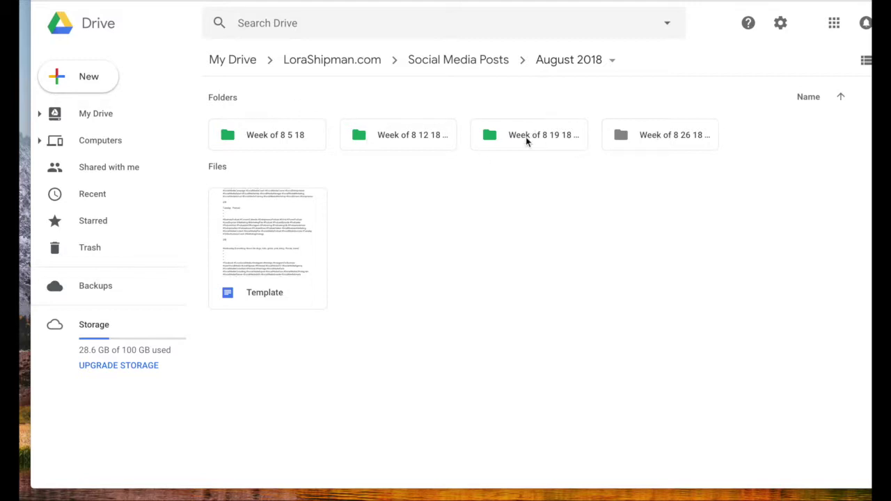
Open the Week of 8 19 18 document in the folder of the same week and review its completed daily posts.
double_click(525, 137)
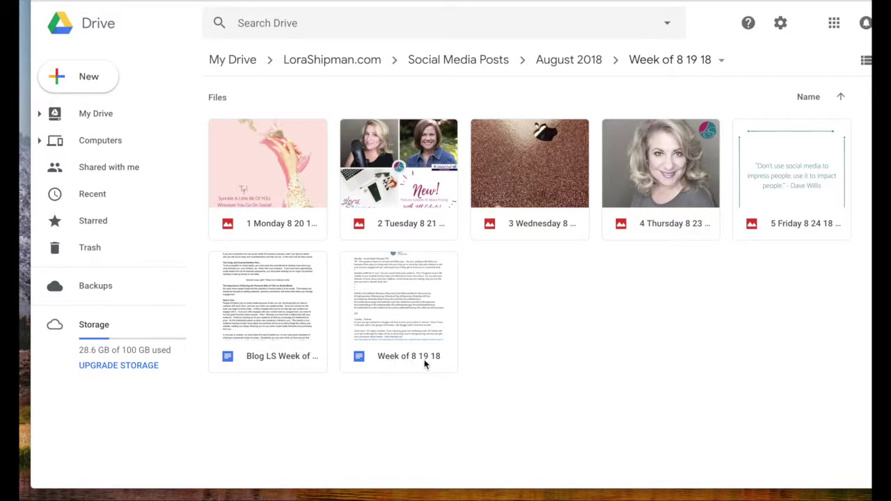
double_click(416, 283)
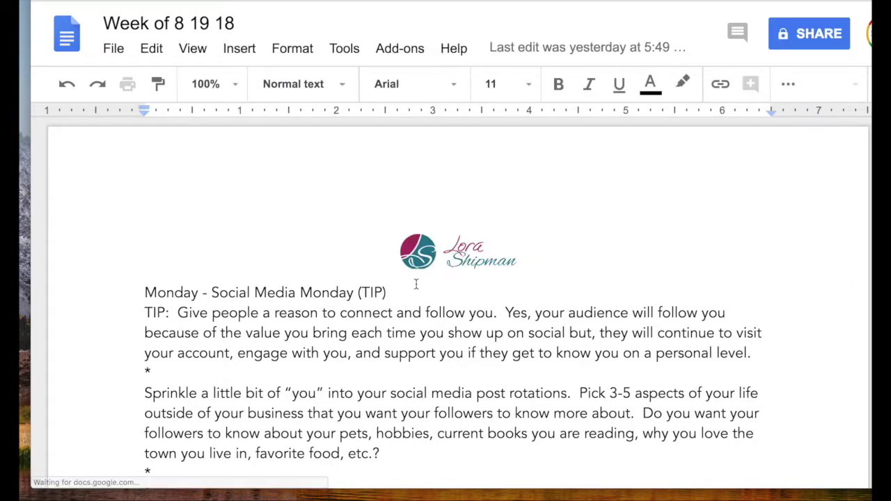
scroll(261, 352, "down", 2)
scroll(261, 352, "down", 10)
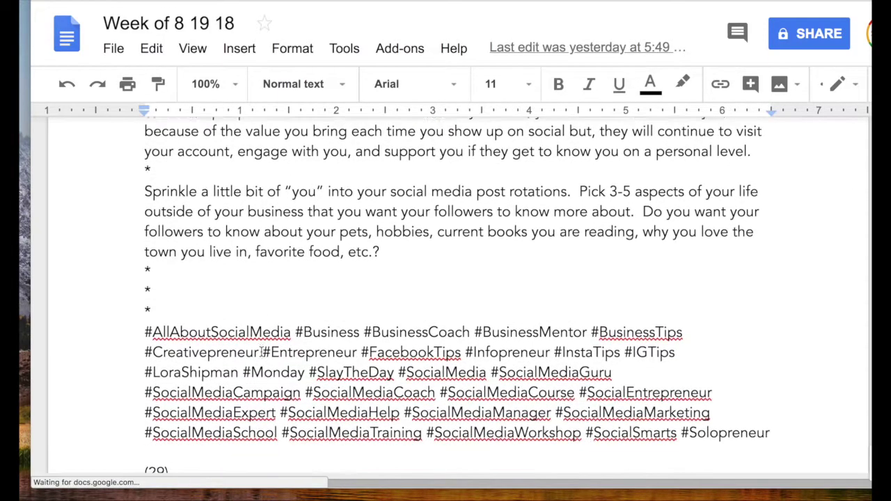
scroll(261, 351, "down", 10)
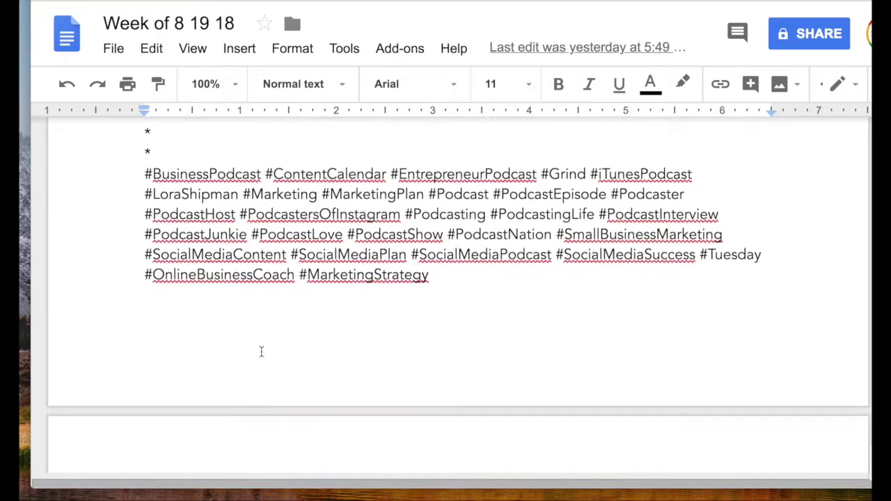
scroll(261, 351, "down", 10)
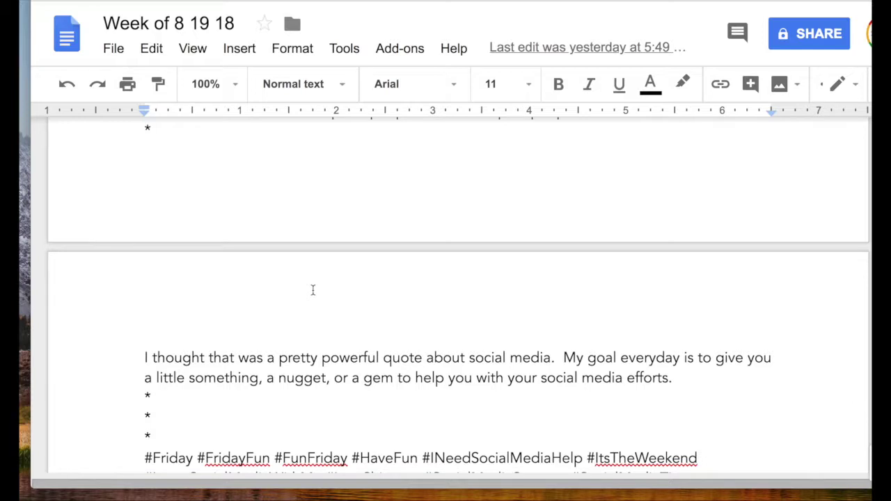
scroll(313, 289, "down", 5)
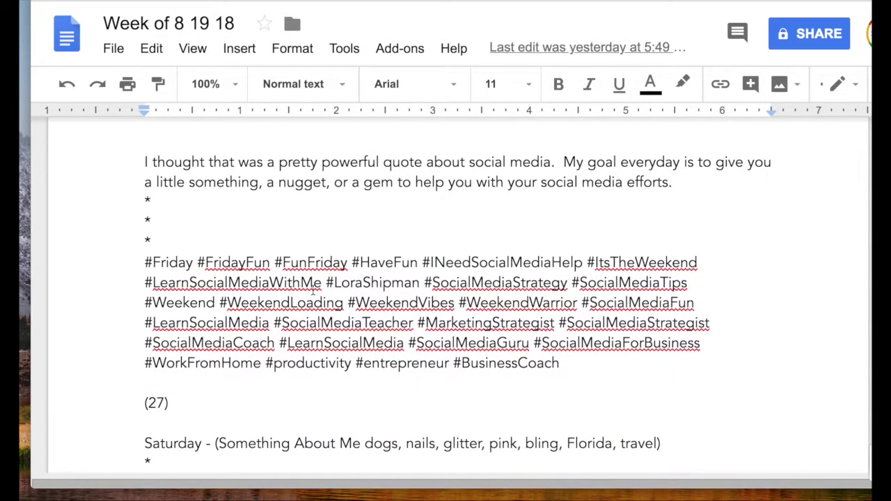
scroll(313, 290, "down", 7)
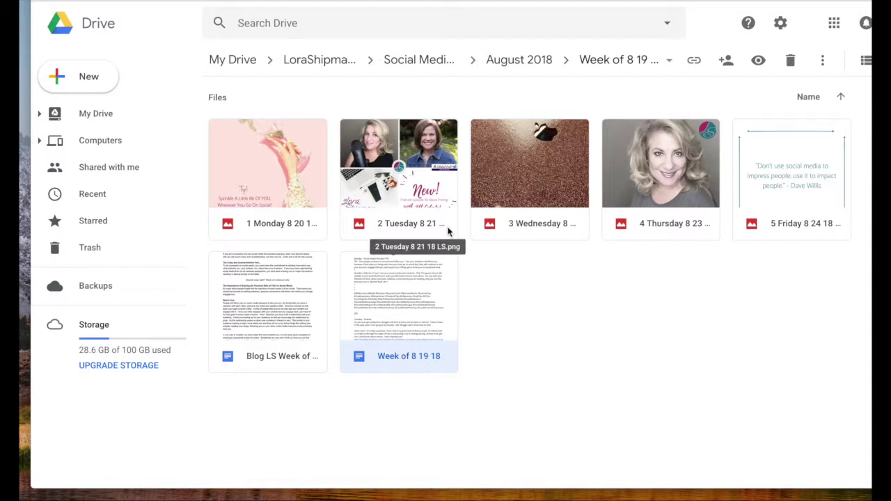
Return to the August 2018 folder and make a copy of the Template document.
left_click(524, 62)
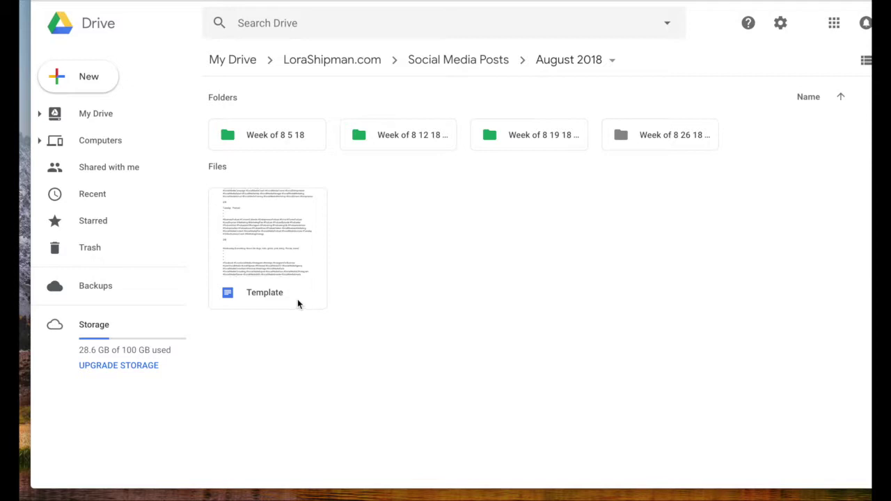
right_click(285, 235)
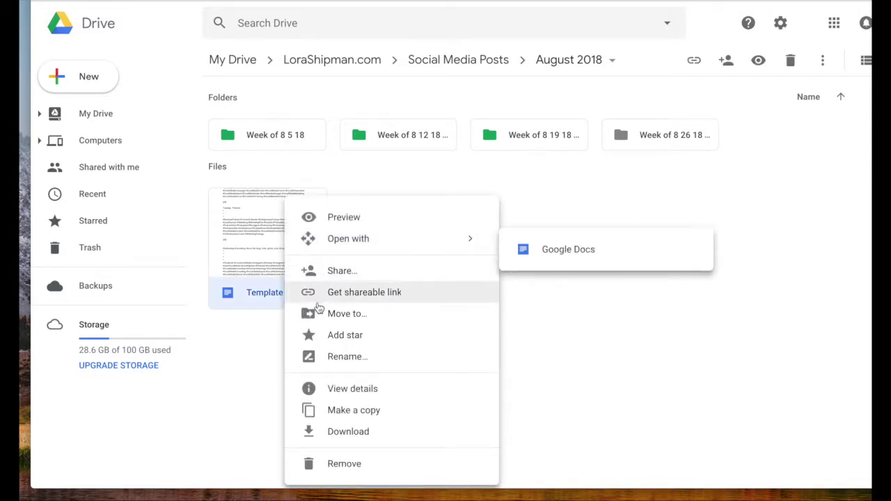
left_click(335, 410)
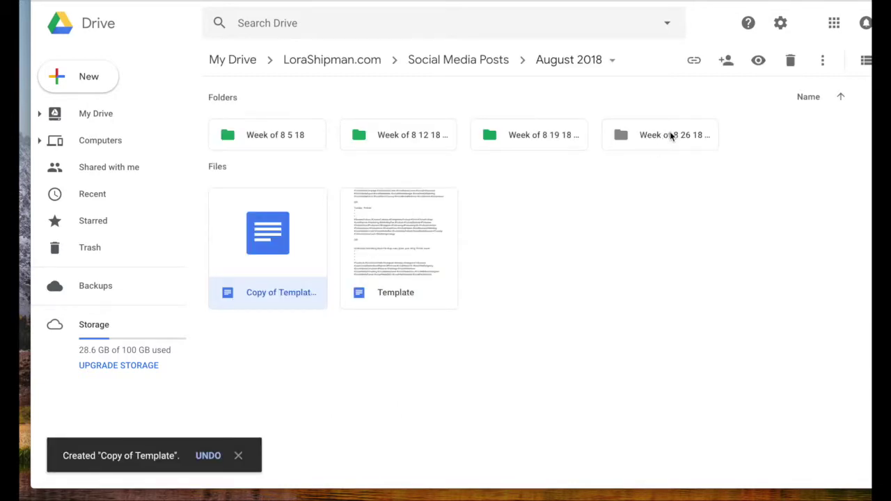
Move the template copy into the Week of 8 26 18 folder and open that folder.
left_click(271, 249)
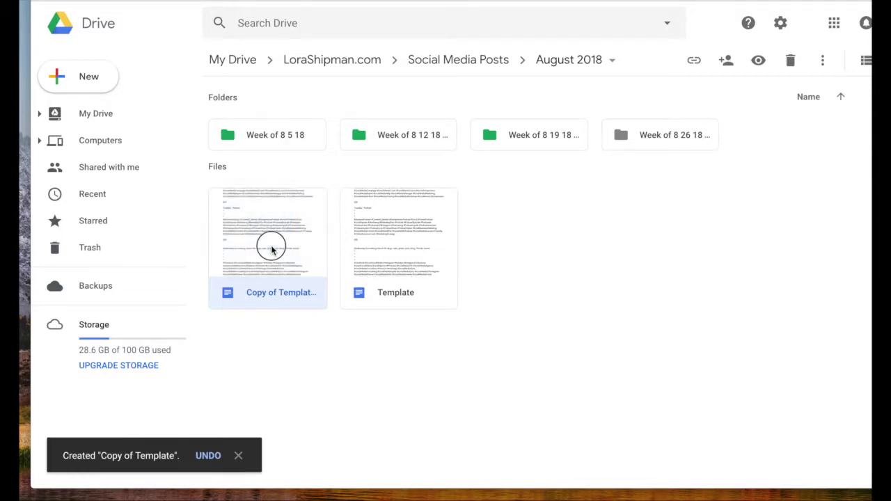
left_click_drag(271, 249, 621, 135)
double_click(655, 132)
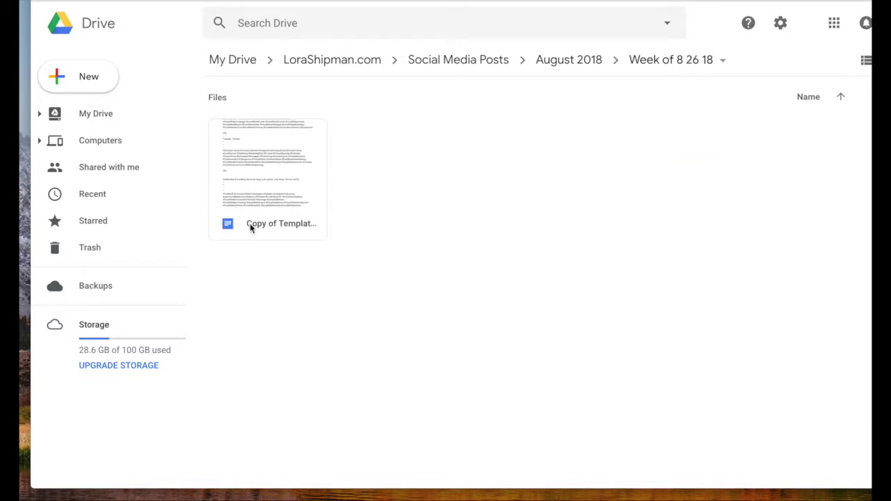
Rename the template copy in this folder to "Week of 8 26 18 LS".
right_click(277, 228)
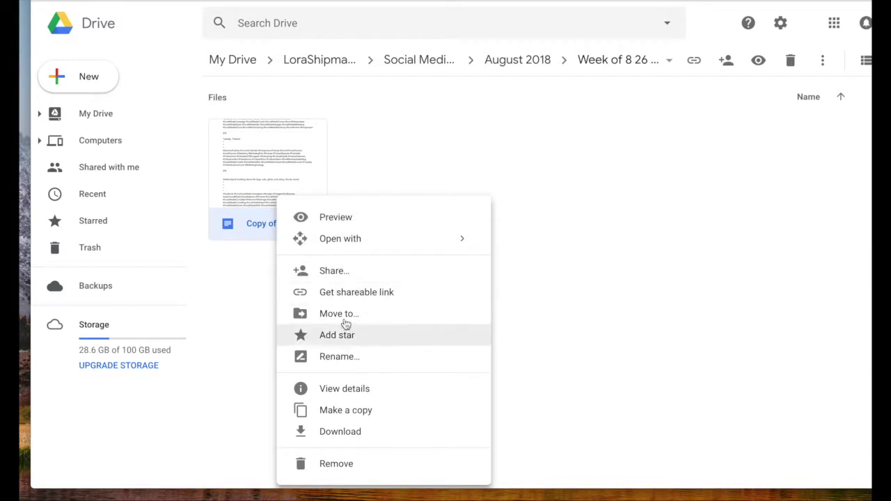
left_click(244, 249)
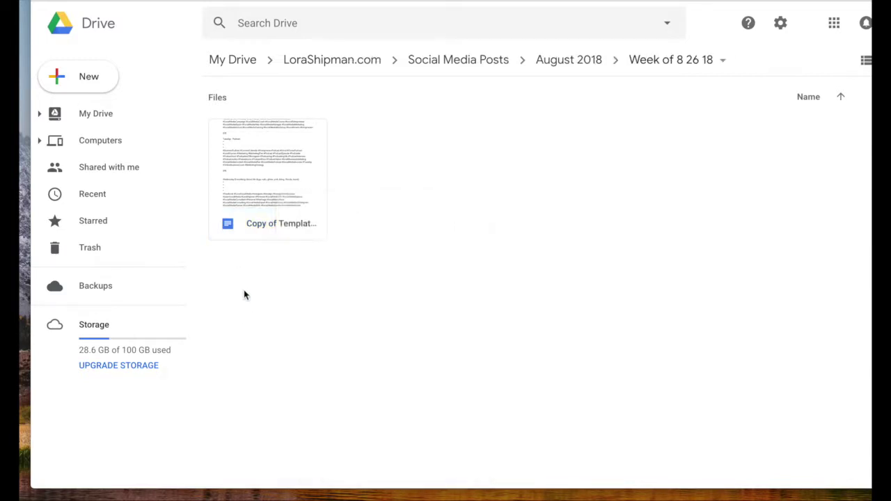
right_click(273, 228)
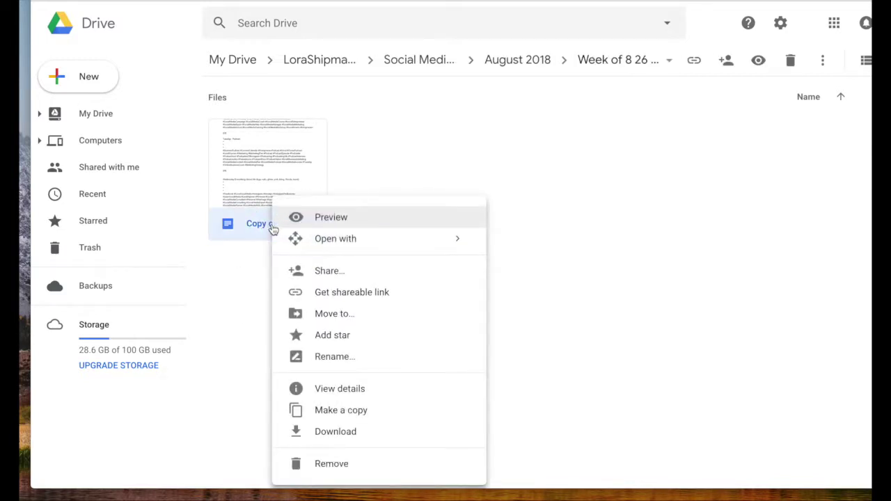
left_click(339, 360)
type("We")
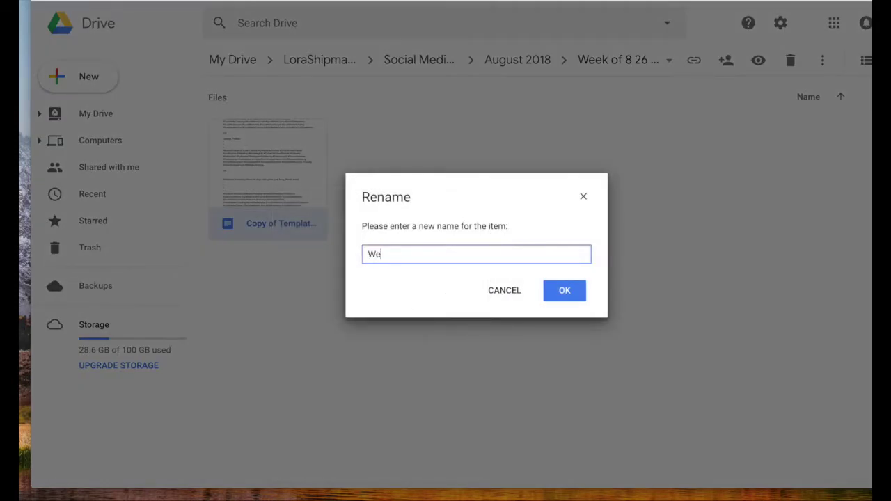
type("ek of 8 26 18 LS")
key("Return")
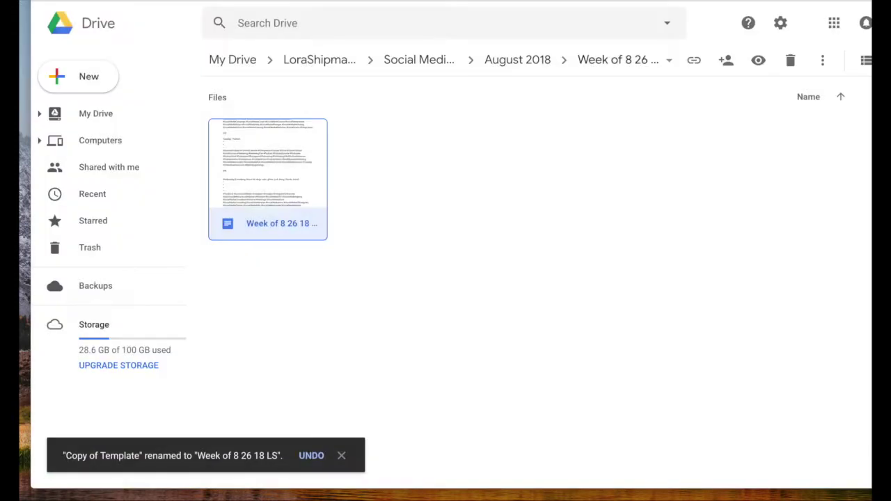
Open the Week of 8 26 18 LS document and add the placeholder line "ksdgnlkdnfahrgkajhajae" directly below the Monday heading.
double_click(274, 176)
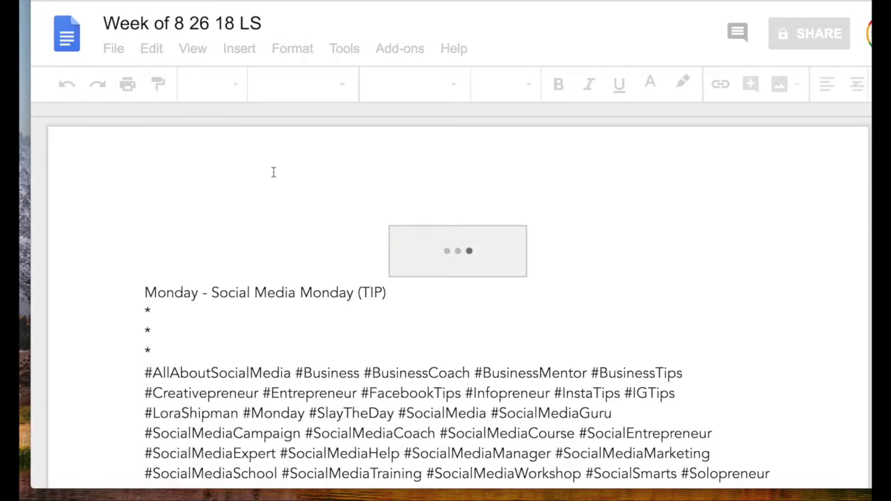
left_click(401, 292)
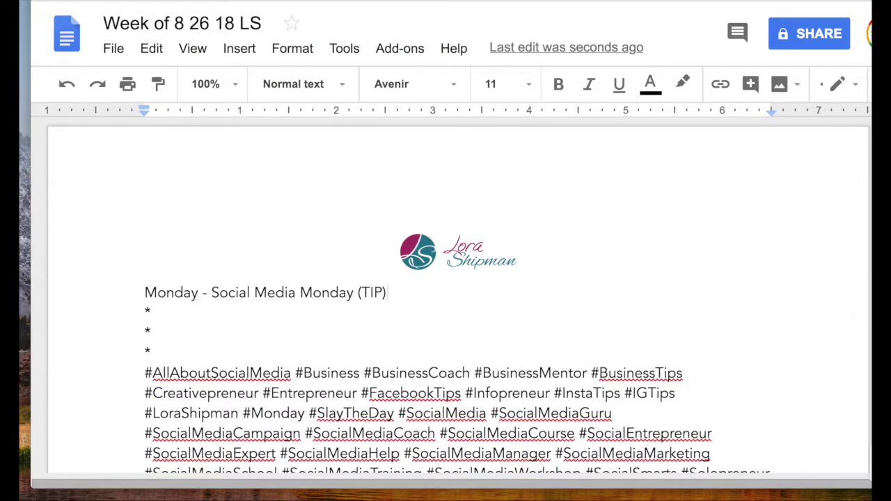
key("Return")
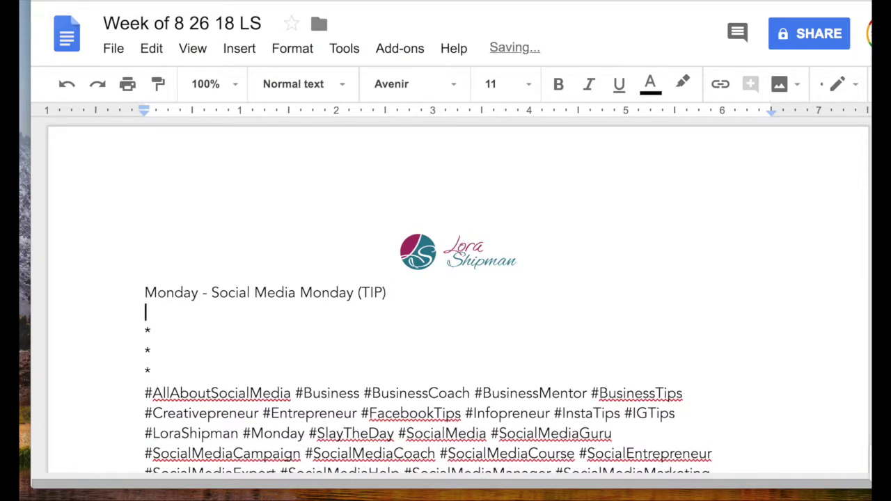
type("ksdgnlkdnfahrgkajhajae")
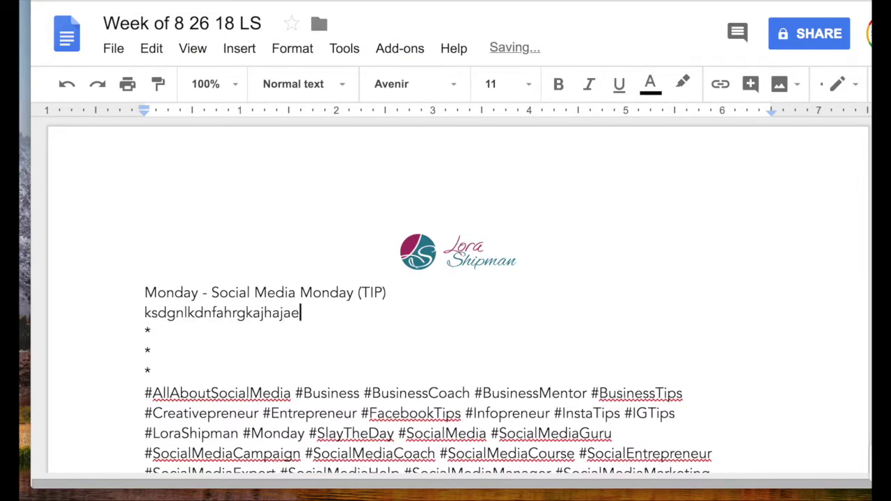
Review the document's Tuesday and Wednesday sections with their hashtags, then return to the Monday section.
scroll(292, 324, "down", 4)
double_click(276, 304)
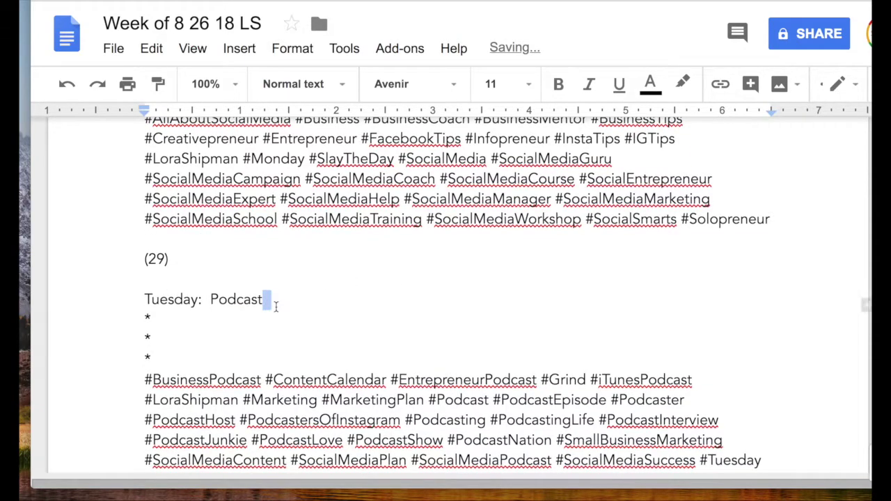
scroll(277, 306, "down", 8)
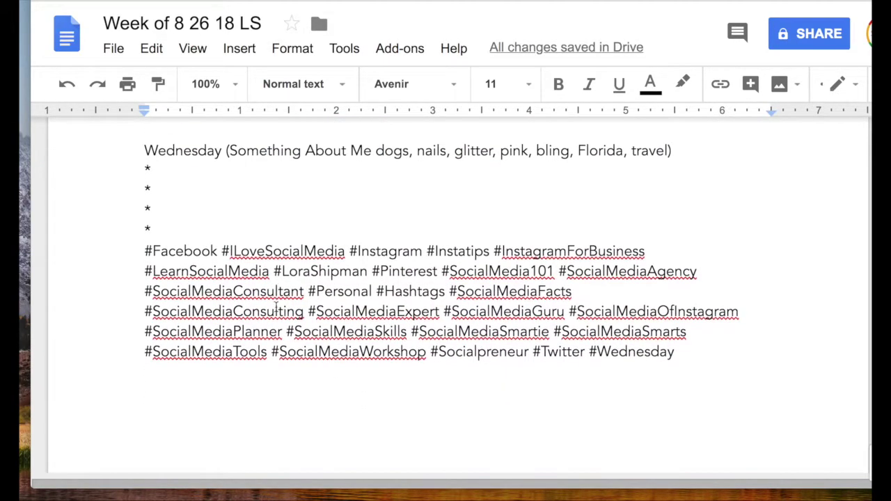
scroll(276, 306, "up", 10)
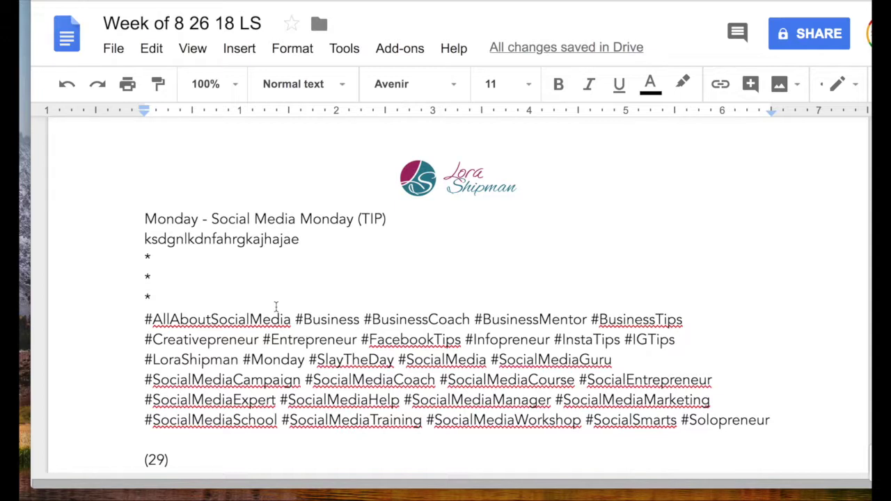
scroll(275, 306, "down", 1)
scroll(276, 307, "up", 2)
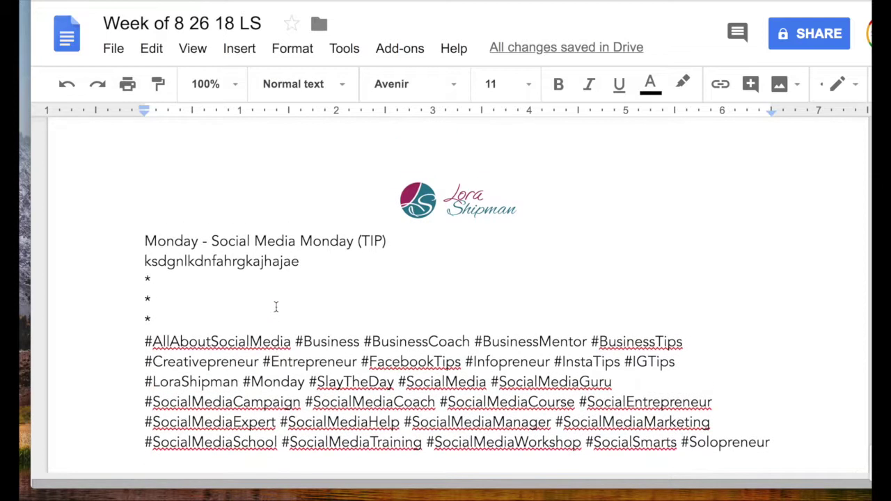